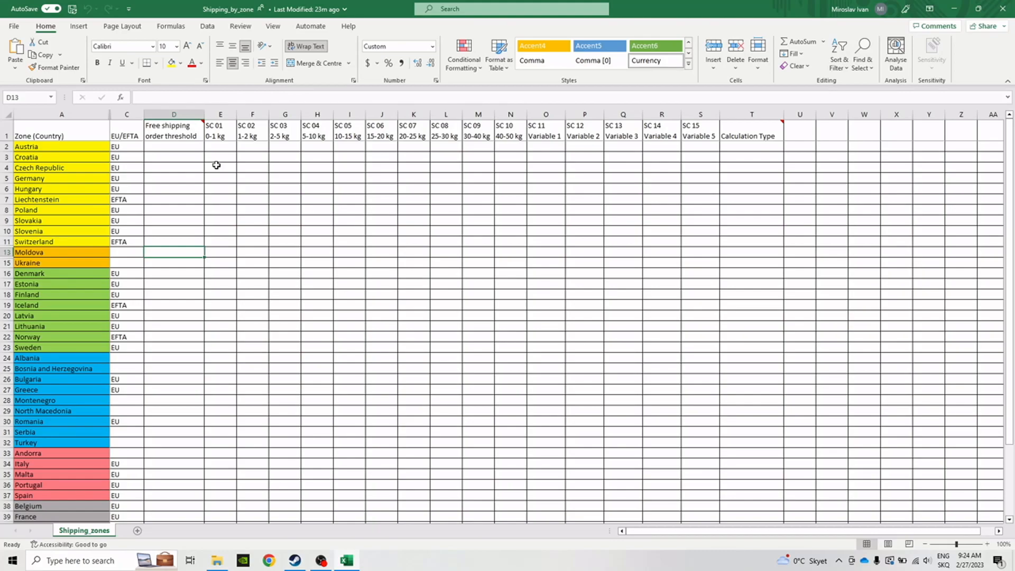
- Review the weight classes SC 01 to SC 10 and the variable classes SC 11 to SC 15 in the Shipping_zones sheet's header row
{"action": "left_click", "coordinate": [216, 130]}
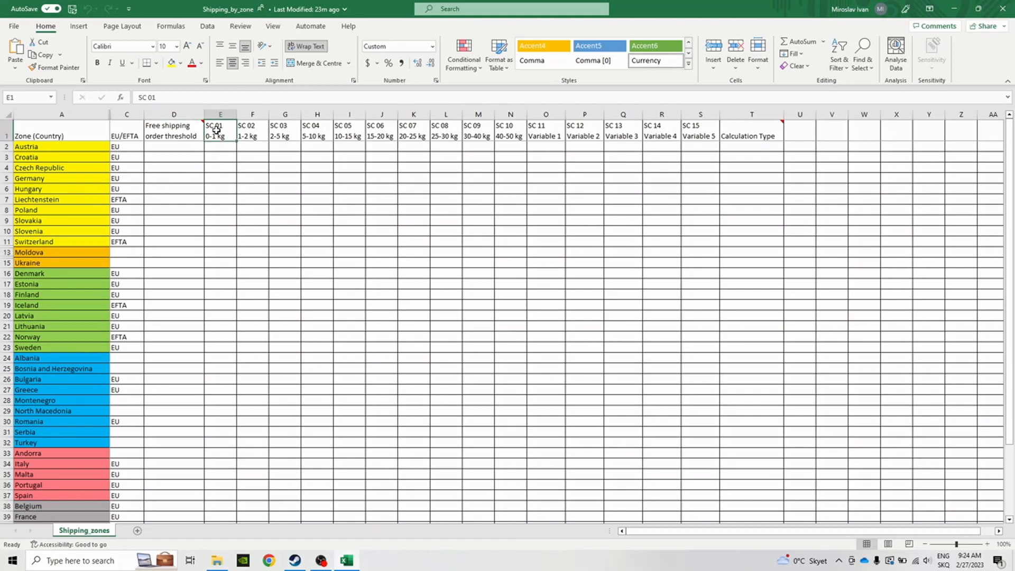
{"action": "left_click_drag", "start_coordinate": [217, 130], "coordinate": [507, 135]}
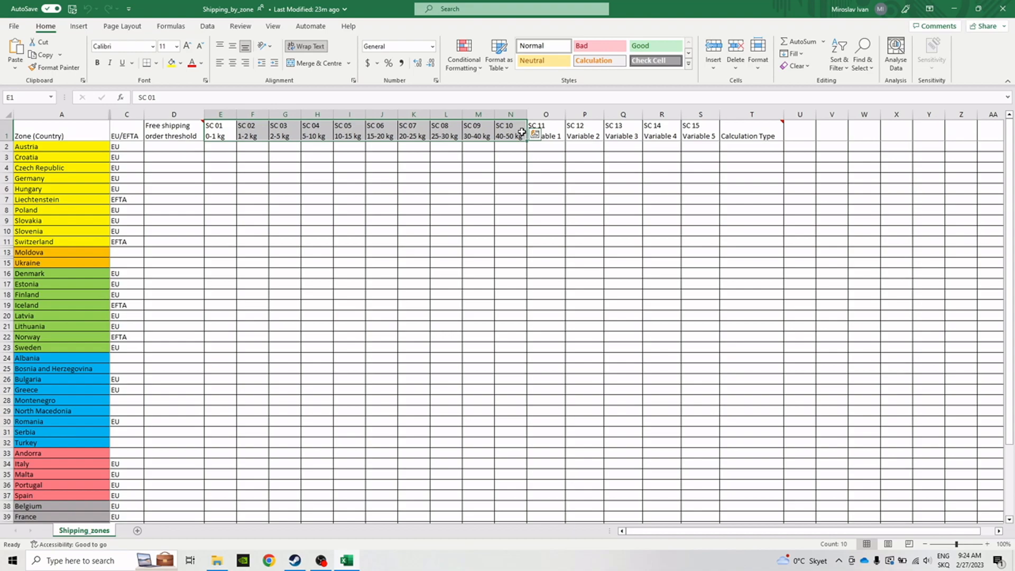
{"action": "left_click_drag", "start_coordinate": [543, 122], "coordinate": [691, 130]}
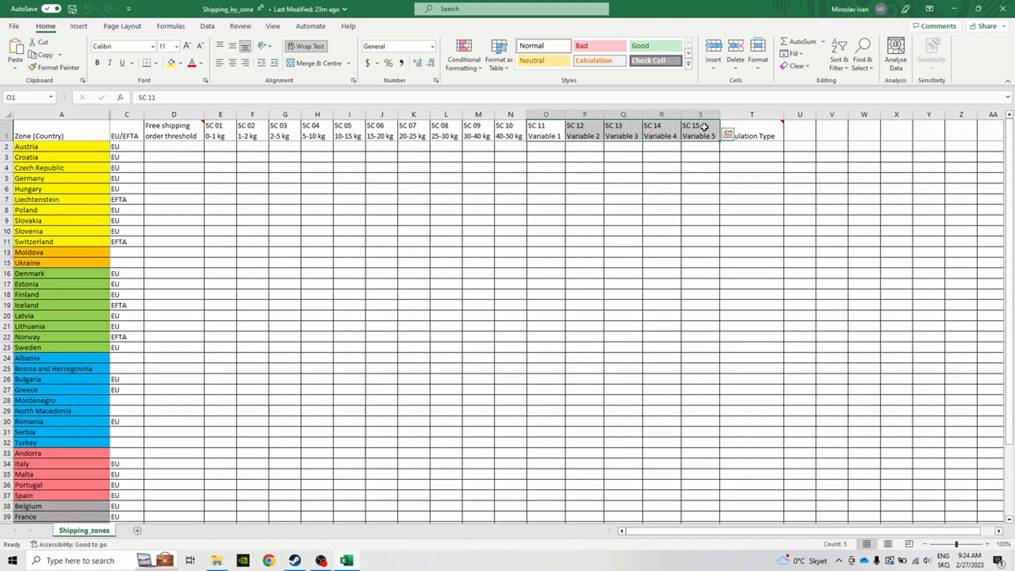
{"action": "left_click", "coordinate": [789, 160]}
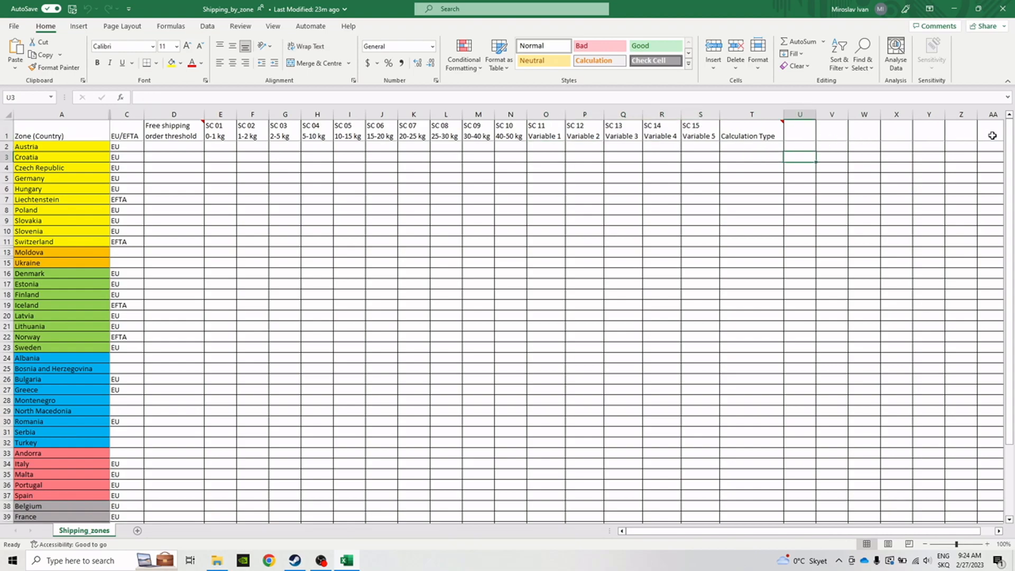
{"action": "mouse_move", "coordinate": [1011, 138]}
{"action": "left_mouse_down"}
{"action": "mouse_move", "coordinate": [1011, 250]}
{"action": "mouse_move", "coordinate": [1012, 127]}
{"action": "left_mouse_up"}
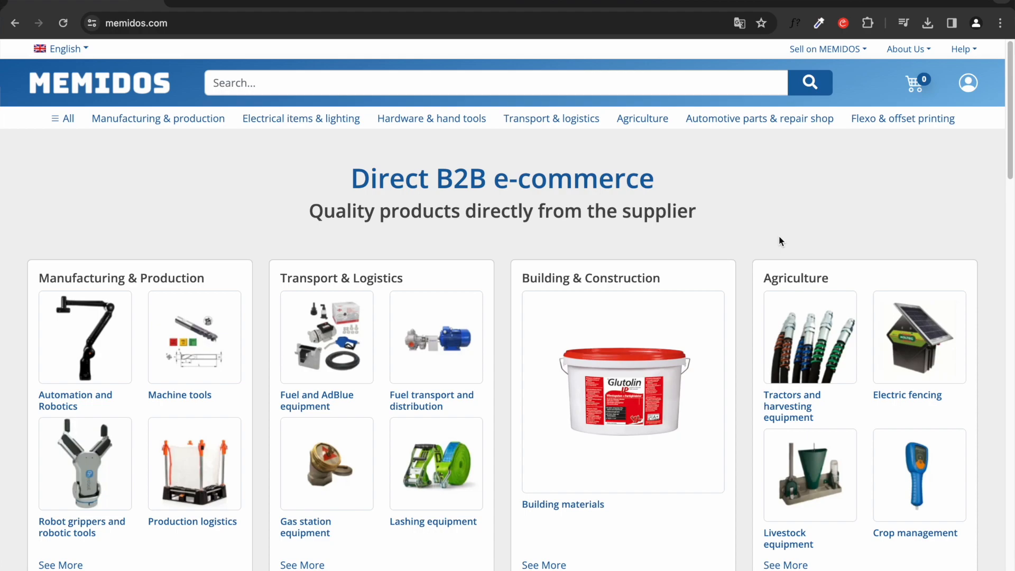
- Switch to the MEMIDOS website and open the shipping section of the Store Manager settings
{"action": "left_click", "coordinate": [829, 49]}
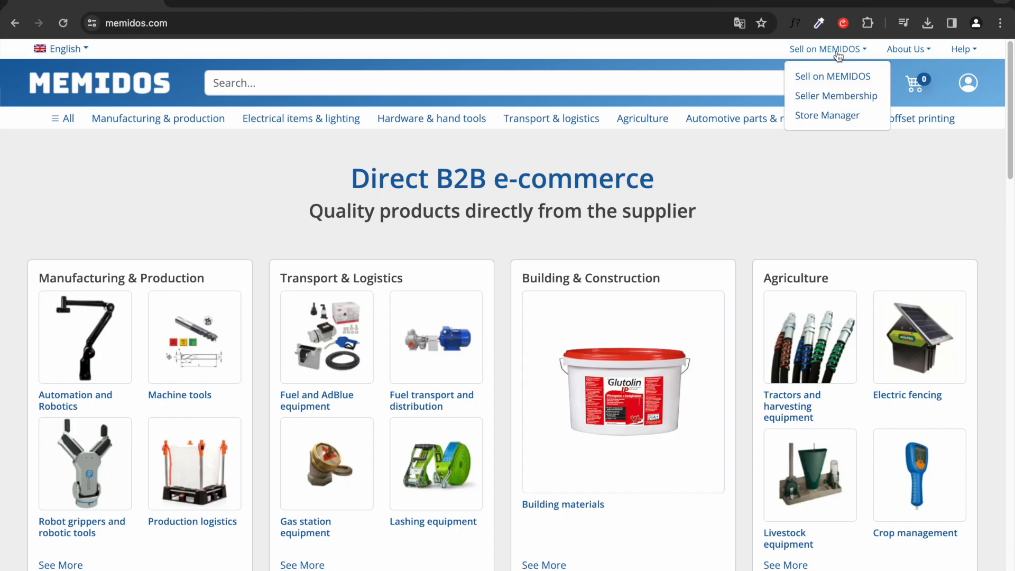
{"action": "left_click", "coordinate": [826, 97]}
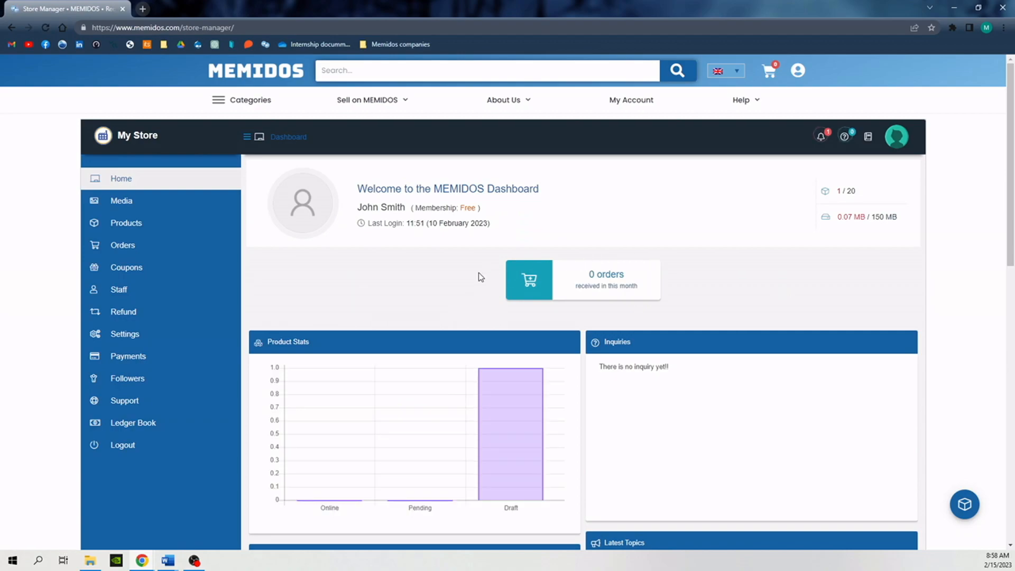
{"action": "left_click", "coordinate": [183, 333]}
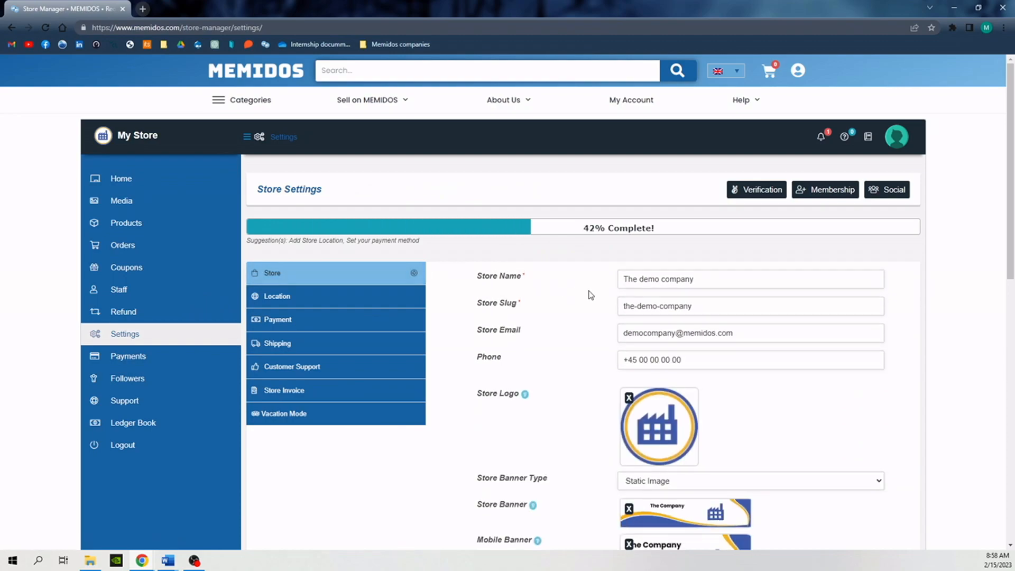
{"action": "scroll", "coordinate": [591, 295], "scroll_direction": "down", "scroll_amount": 1}
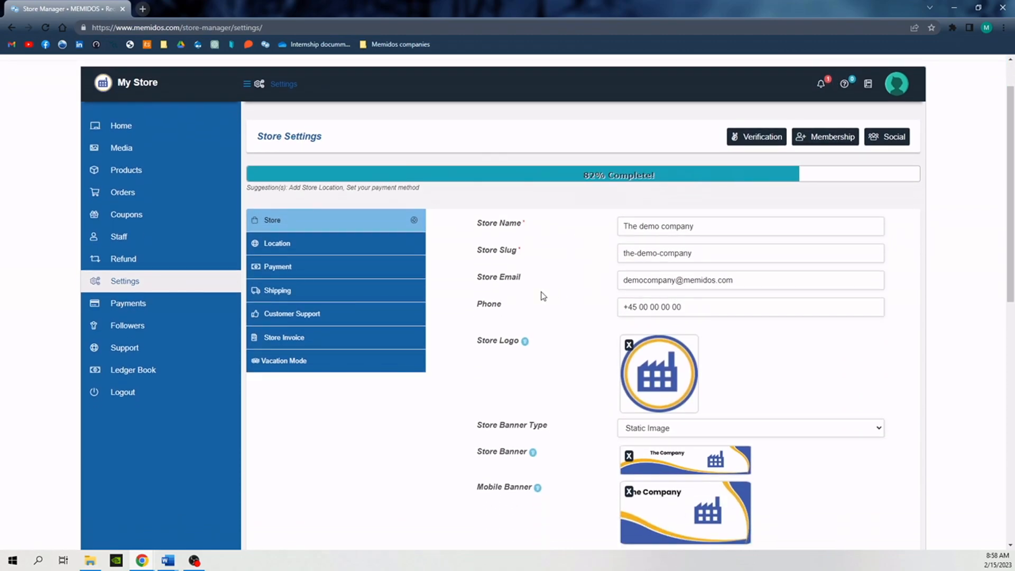
{"action": "left_click", "coordinate": [406, 294]}
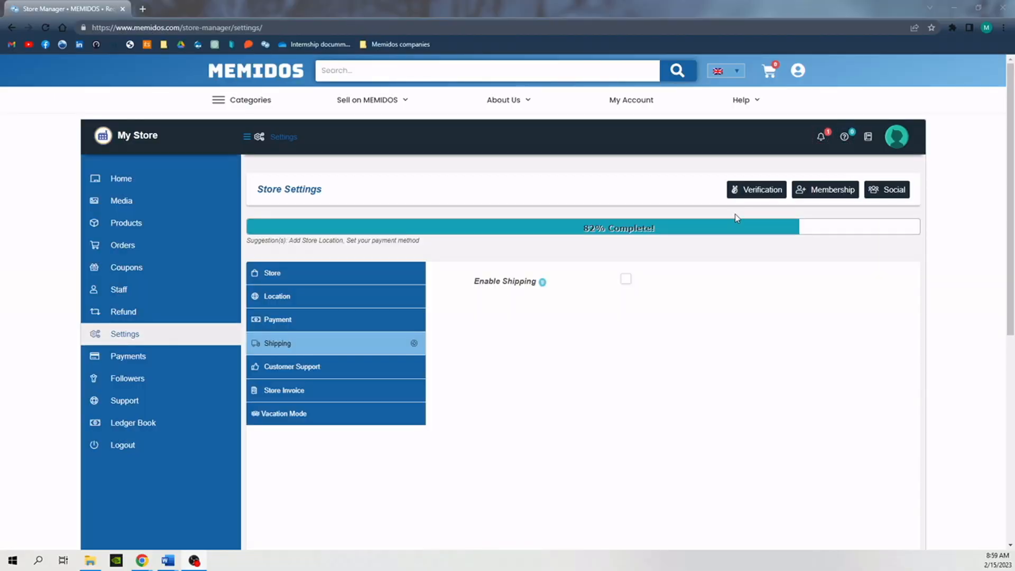
- Enable shipping with a processing time of 1-3 business days and the shipping type Shipping by Zone
{"action": "left_click", "coordinate": [626, 280]}
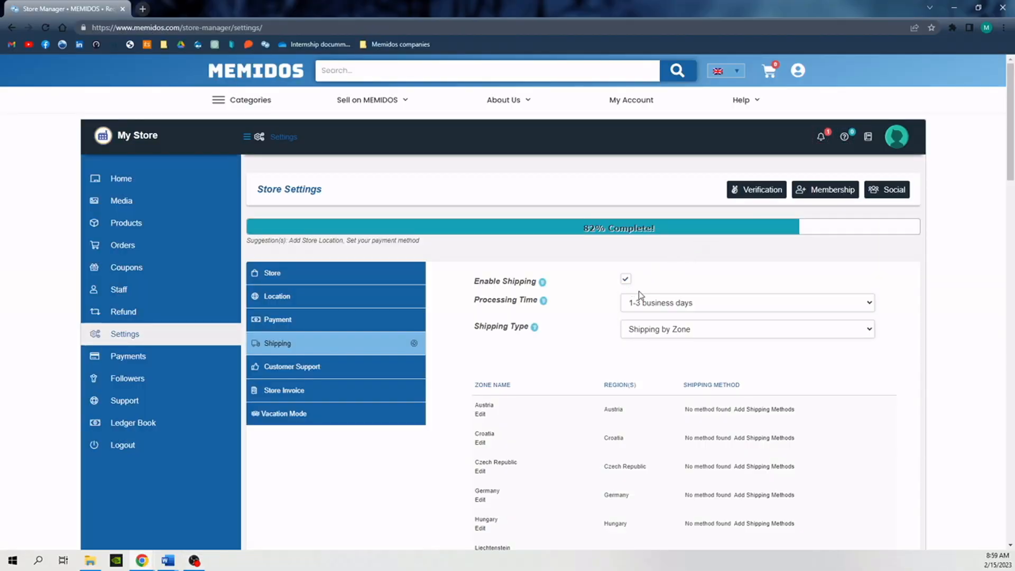
{"action": "left_click", "coordinate": [645, 301]}
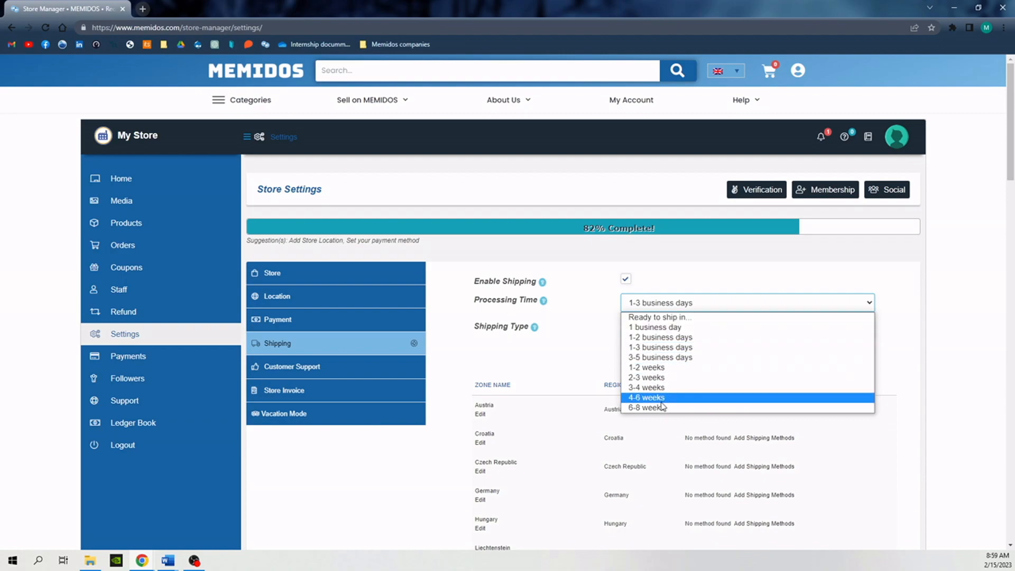
{"action": "left_click", "coordinate": [671, 352]}
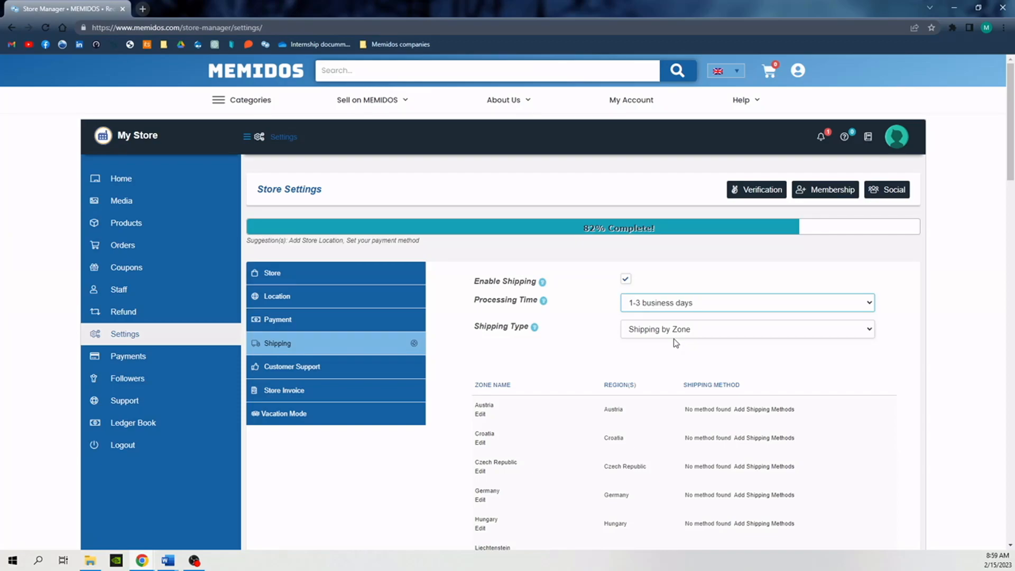
{"action": "left_click", "coordinate": [674, 335]}
{"action": "left_click", "coordinate": [678, 353]}
- Open the Austria zone for editing and add the Flat Rate shipping method to it
{"action": "scroll", "coordinate": [582, 370], "scroll_direction": "down", "scroll_amount": 2}
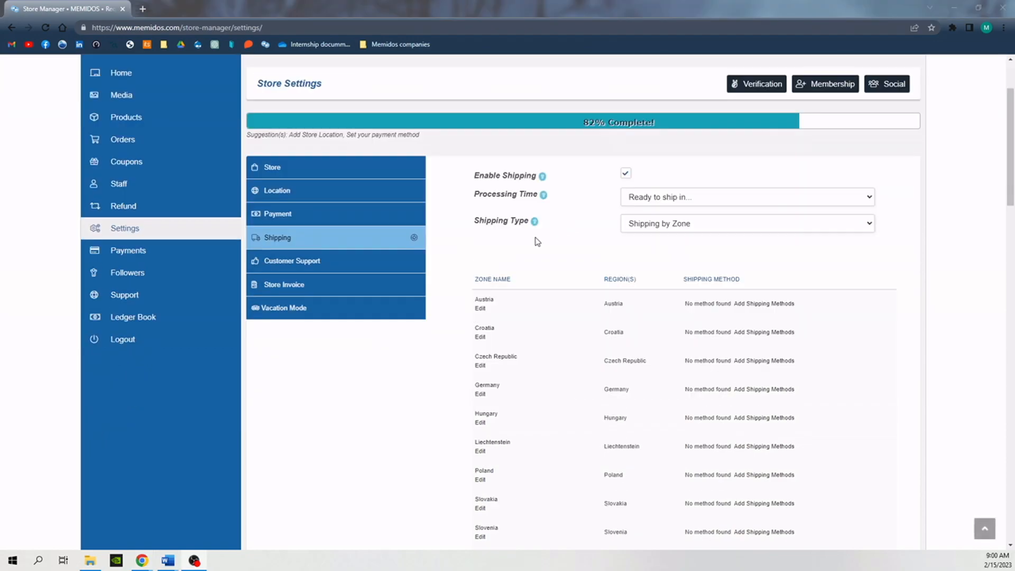
{"action": "left_click", "coordinate": [482, 307]}
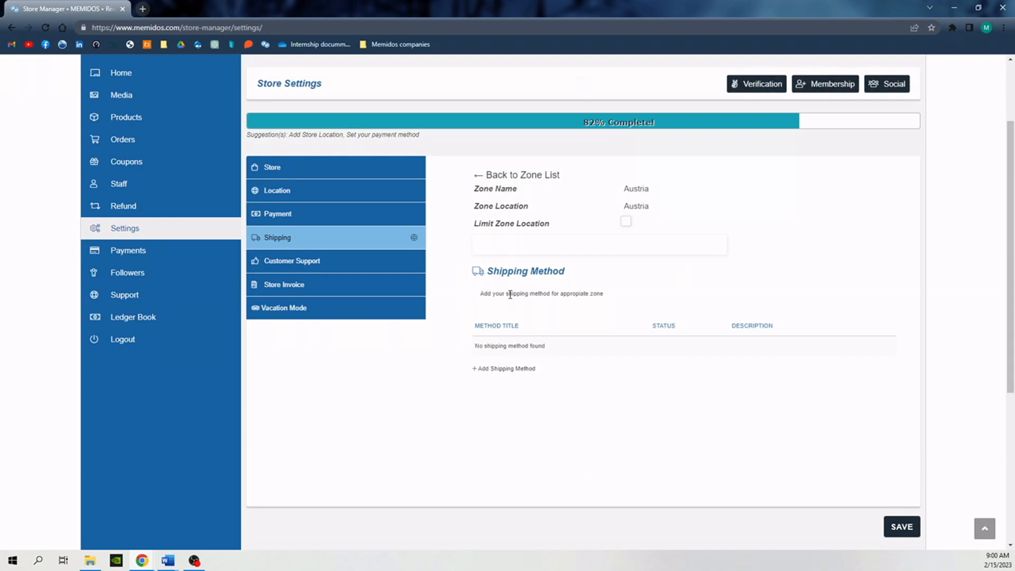
{"action": "left_click", "coordinate": [511, 372]}
{"action": "left_click", "coordinate": [505, 314]}
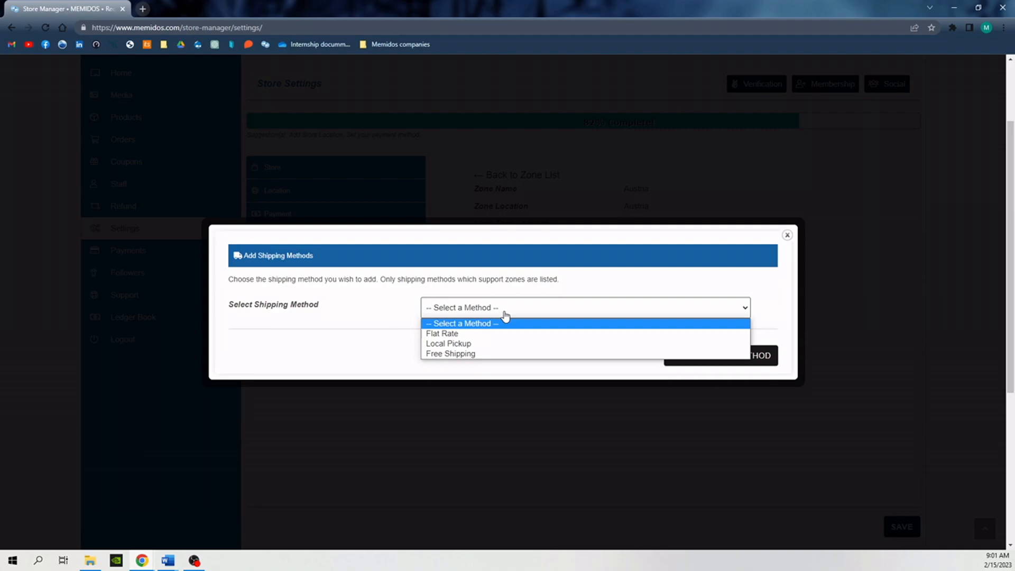
{"action": "left_click", "coordinate": [496, 334]}
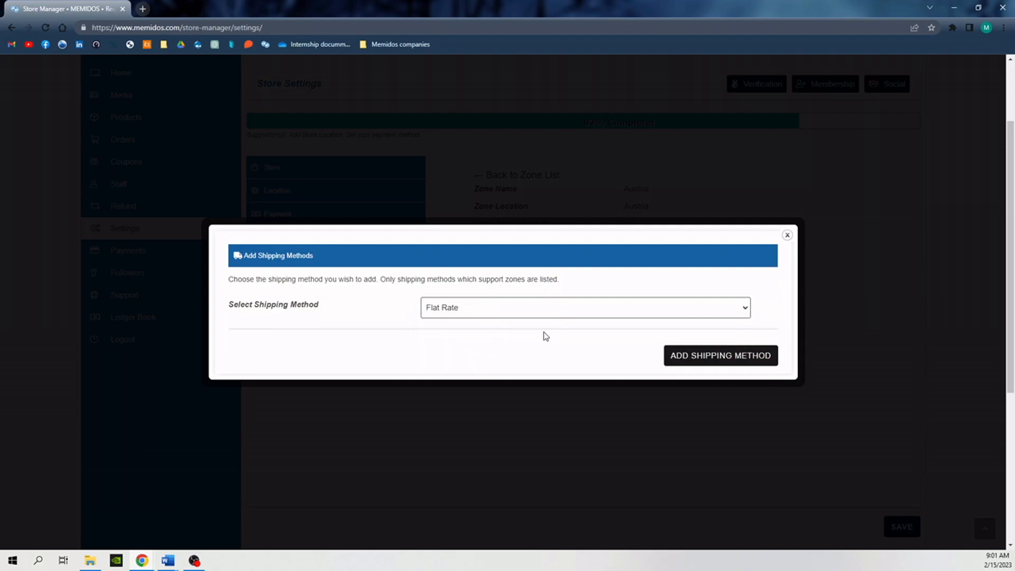
{"action": "left_click", "coordinate": [683, 353]}
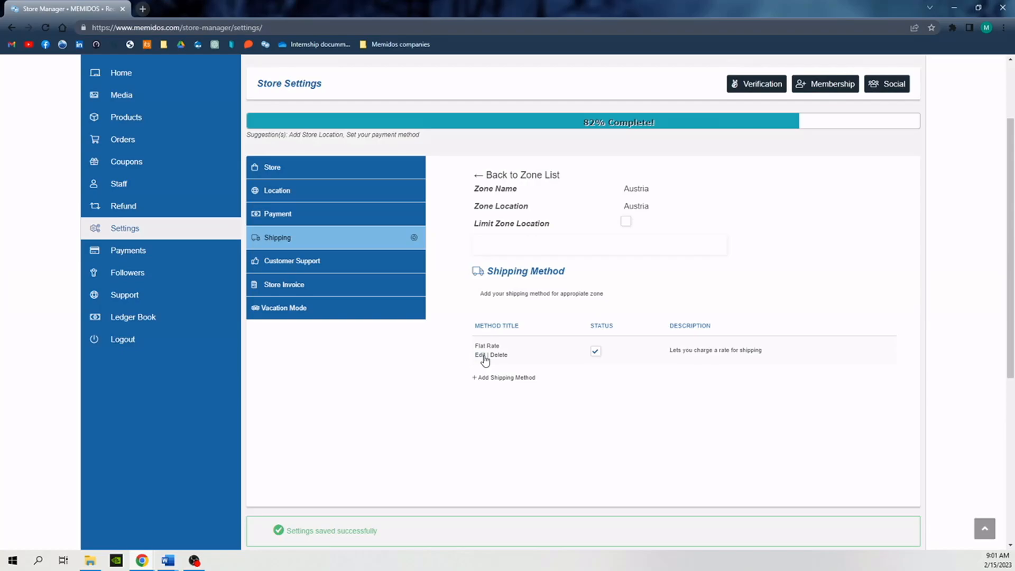
- Open Austria's Flat Rate method for editing and set its tax status to Taxable
{"action": "left_click", "coordinate": [485, 360]}
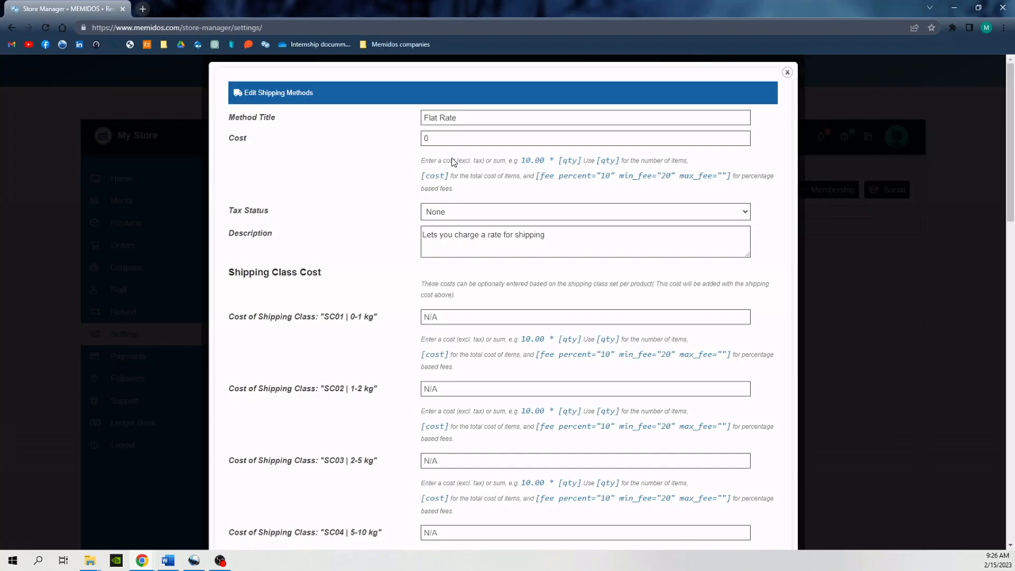
{"action": "left_click", "coordinate": [449, 211]}
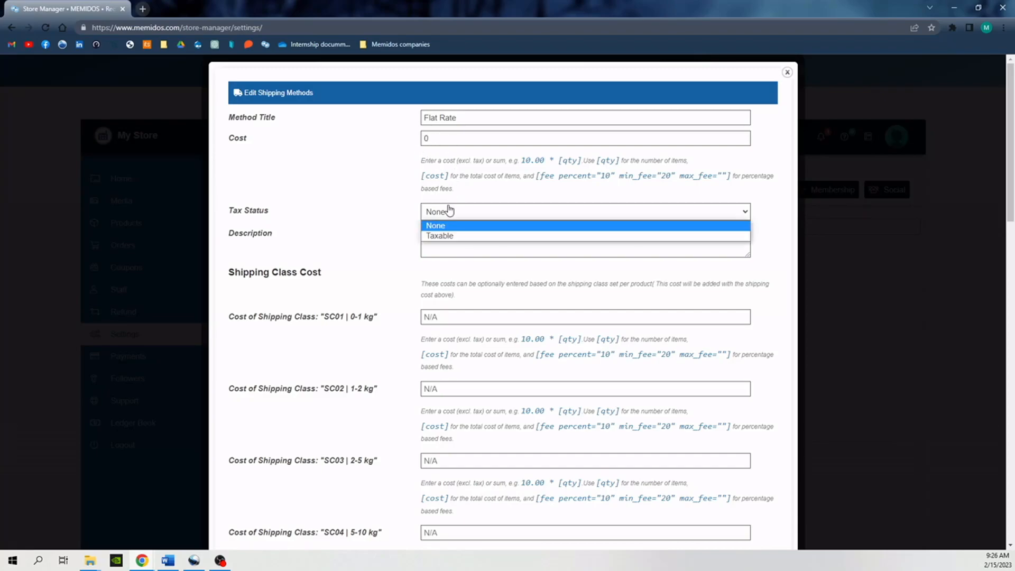
{"action": "left_click", "coordinate": [454, 236]}
- Enter the costs for weight classes SC01 to SC10, from 10 for SC01 up to 100 for SC10 in increments of 10
{"action": "scroll", "coordinate": [544, 204], "scroll_direction": "down", "scroll_amount": 2}
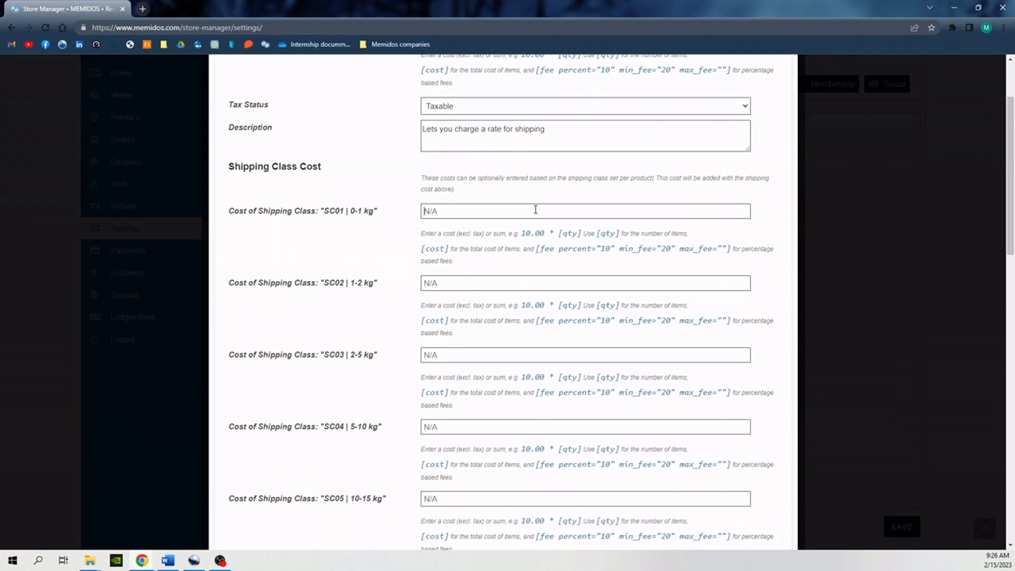
{"action": "left_click", "coordinate": [536, 210]}
{"action": "type", "text": "10"}
{"action": "key", "text": "Tab"}
{"action": "type", "text": "20"}
{"action": "key", "text": "Tab"}
{"action": "type", "text": "30"}
{"action": "key", "text": "Tab"}
{"action": "type", "text": "40"}
{"action": "key", "text": "Tab"}
{"action": "type", "text": "50"}
{"action": "key", "text": "Tab"}
{"action": "type", "text": "60"}
{"action": "key", "text": "Tab"}
{"action": "type", "text": "70"}
{"action": "key", "text": "Tab"}
{"action": "type", "text": "80"}
{"action": "key", "text": "Tab"}
{"action": "type", "text": "90"}
{"action": "key", "text": "Tab"}
{"action": "type", "text": "100"}
- Enter the costs 110, 120, 130, 140 and 150 for the variable shipping classes SC11 to SC15
{"action": "key", "text": "Tab"}
{"action": "type", "text": "110120"}
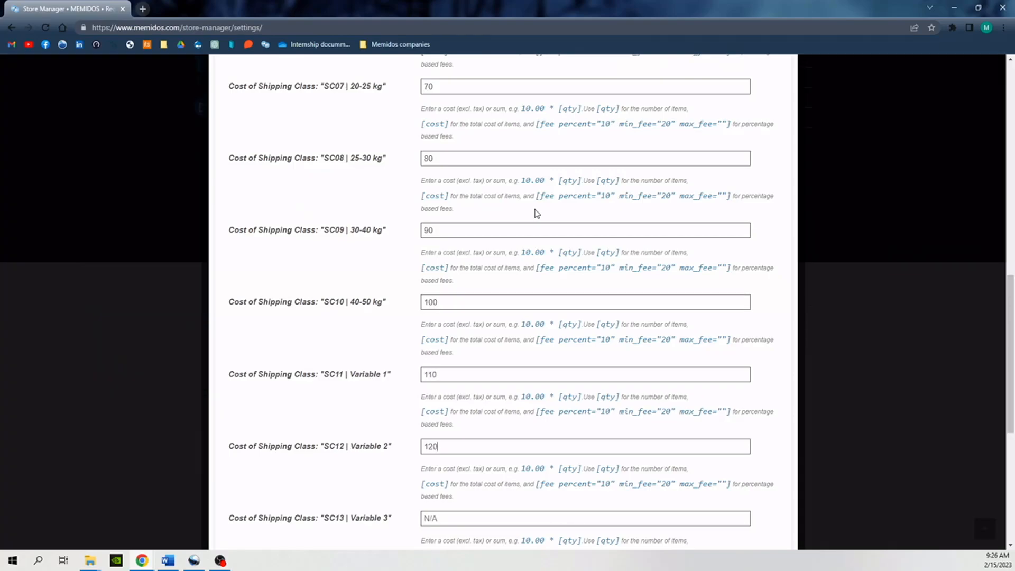
{"action": "key", "text": "Tab"}
{"action": "type", "text": "130"}
{"action": "key", "text": "Tab"}
{"action": "type", "text": "14"}
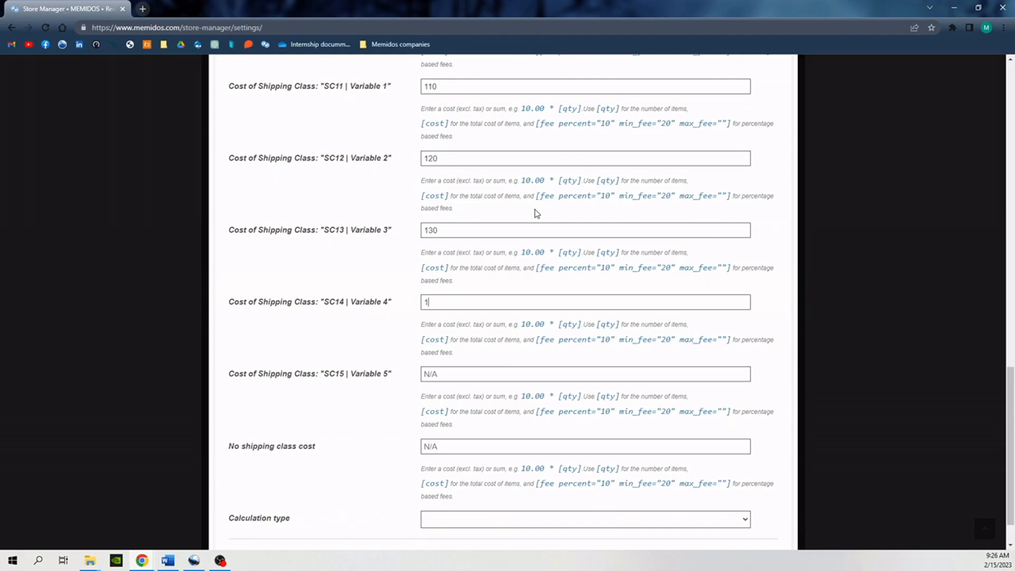
{"action": "type", "text": "0"}
{"action": "key", "text": "Tab"}
{"action": "type", "text": "150"}
{"action": "scroll", "coordinate": [534, 233], "scroll_direction": "down", "scroll_amount": 1}
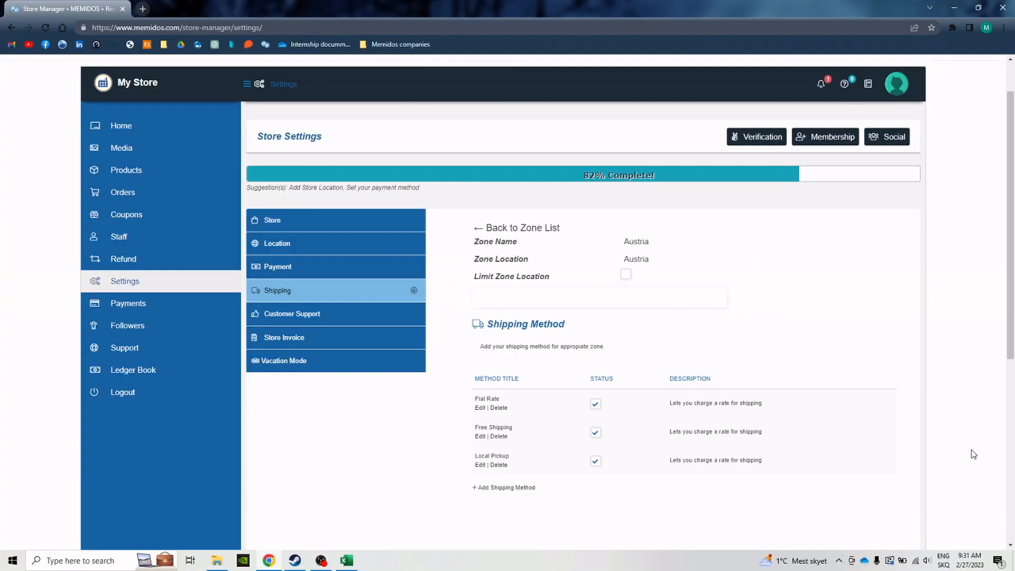
- Open the Store Manager's knowledge base in a new browser tab and switch to it
{"action": "right_click", "coordinate": [869, 93]}
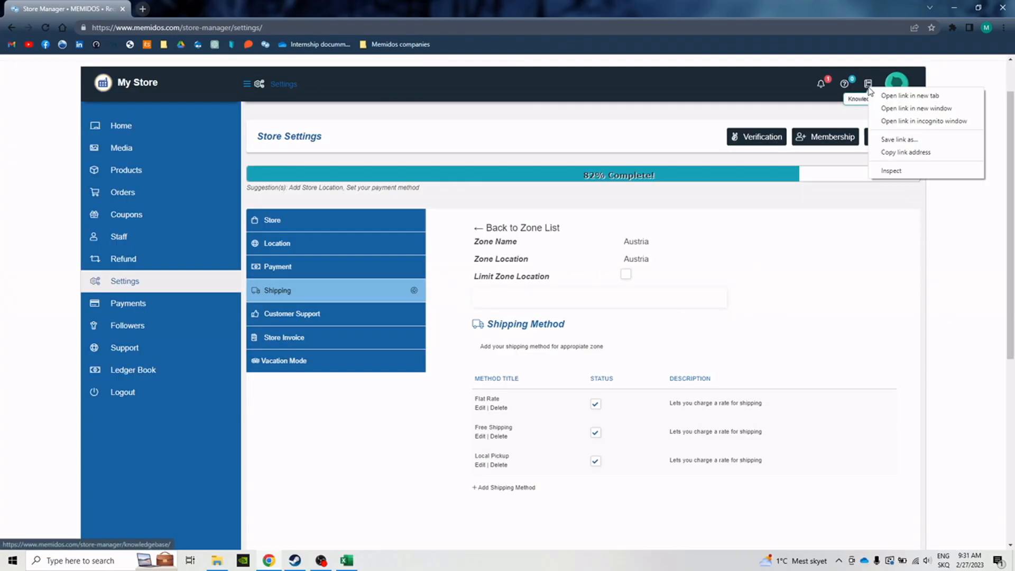
{"action": "left_click", "coordinate": [899, 94]}
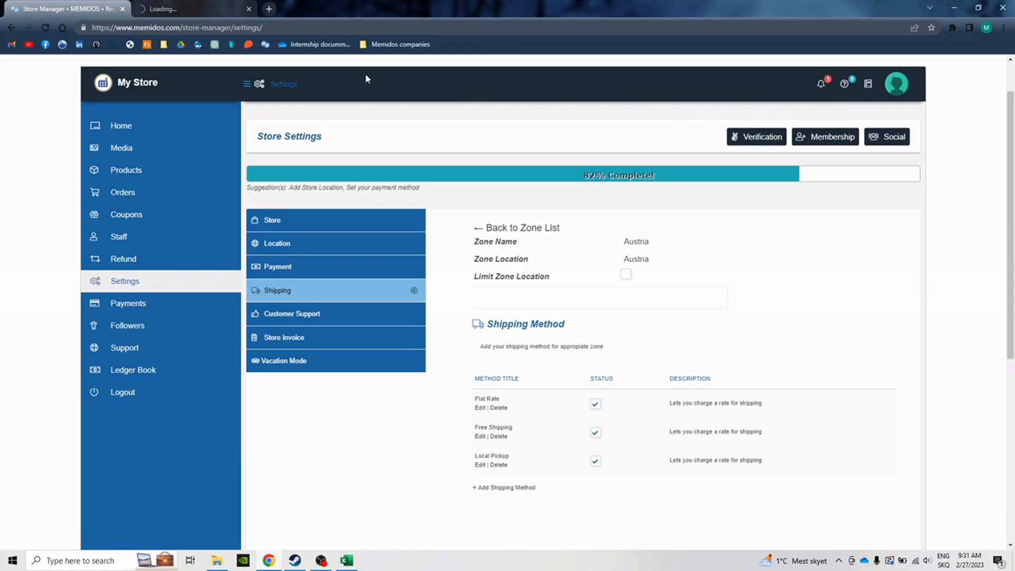
{"action": "left_click", "coordinate": [186, 7]}
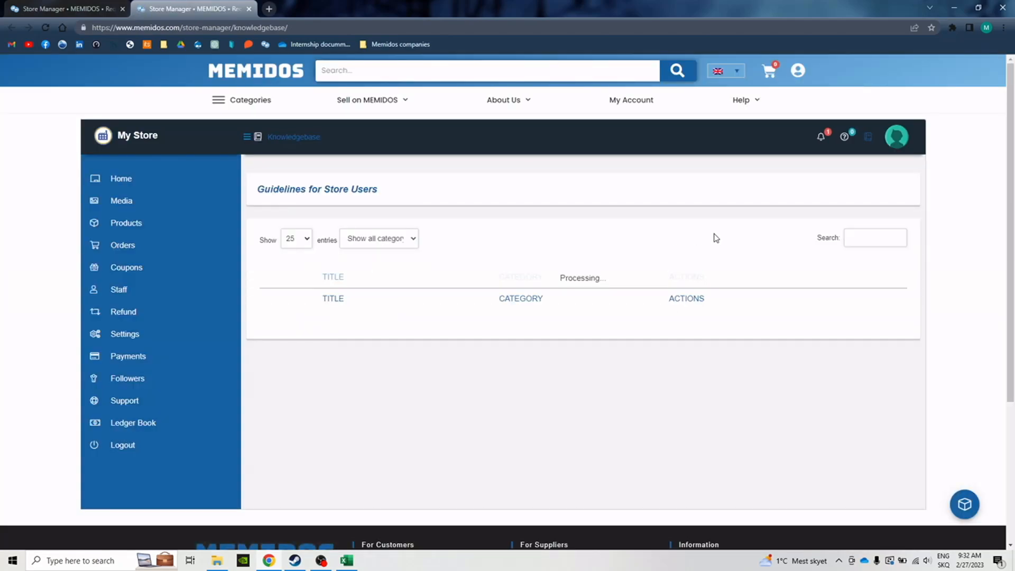
- Open the Shipping guideline and read its explanation of the Flat Rate fields, tax status and calculation types
{"action": "scroll", "coordinate": [716, 238], "scroll_direction": "down", "scroll_amount": 2}
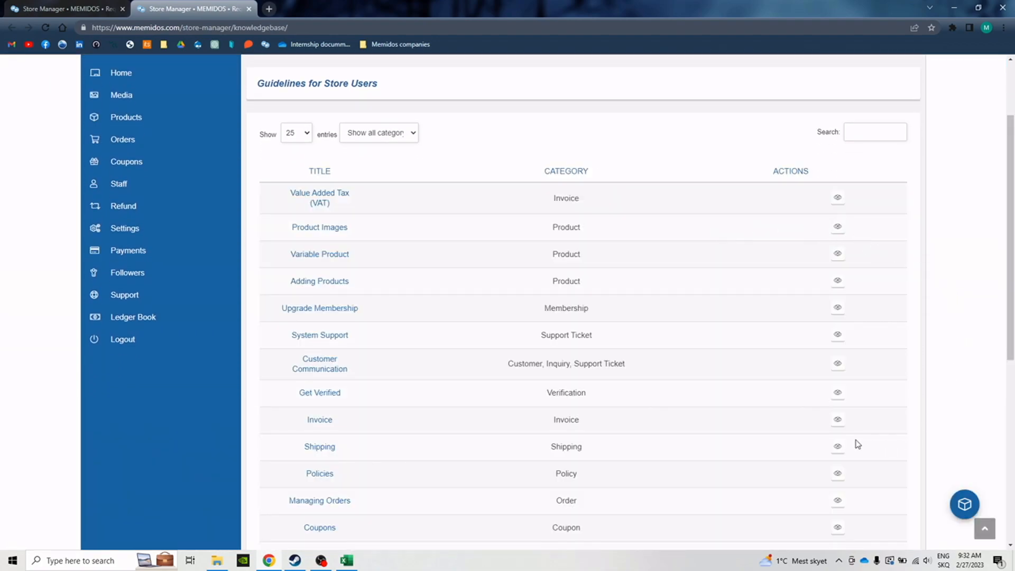
{"action": "left_click", "coordinate": [850, 412]}
{"action": "scroll", "coordinate": [861, 299], "scroll_direction": "down", "scroll_amount": 20}
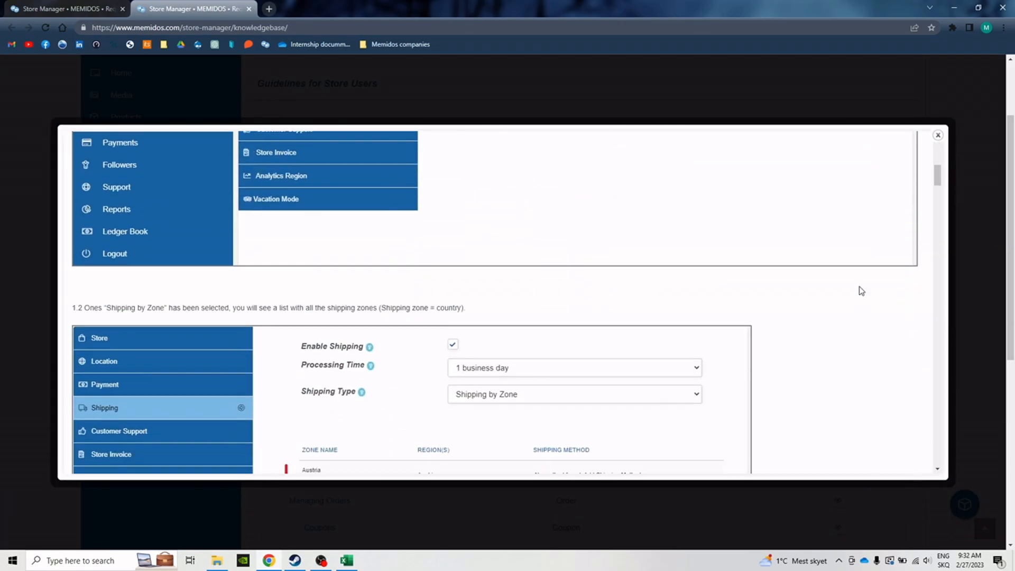
{"action": "scroll", "coordinate": [861, 291], "scroll_direction": "down", "scroll_amount": 10}
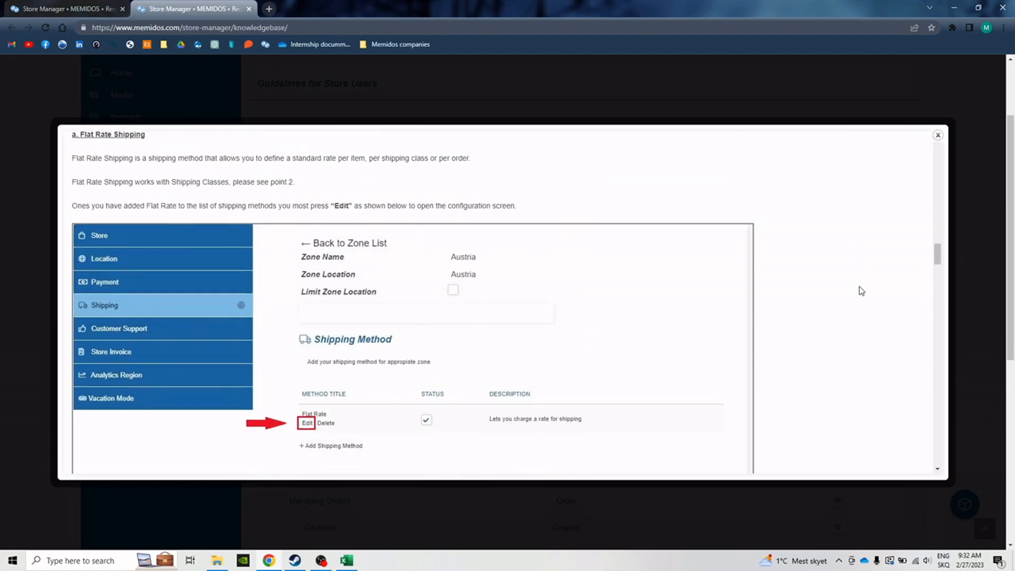
{"action": "scroll", "coordinate": [862, 291], "scroll_direction": "down", "scroll_amount": 10}
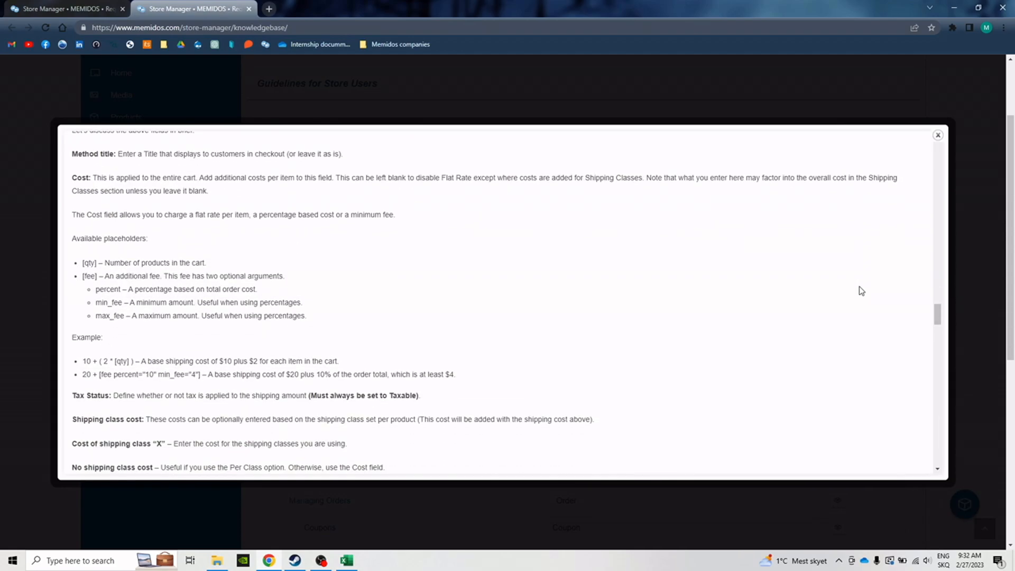
{"action": "scroll", "coordinate": [632, 248], "scroll_direction": "down", "scroll_amount": 4}
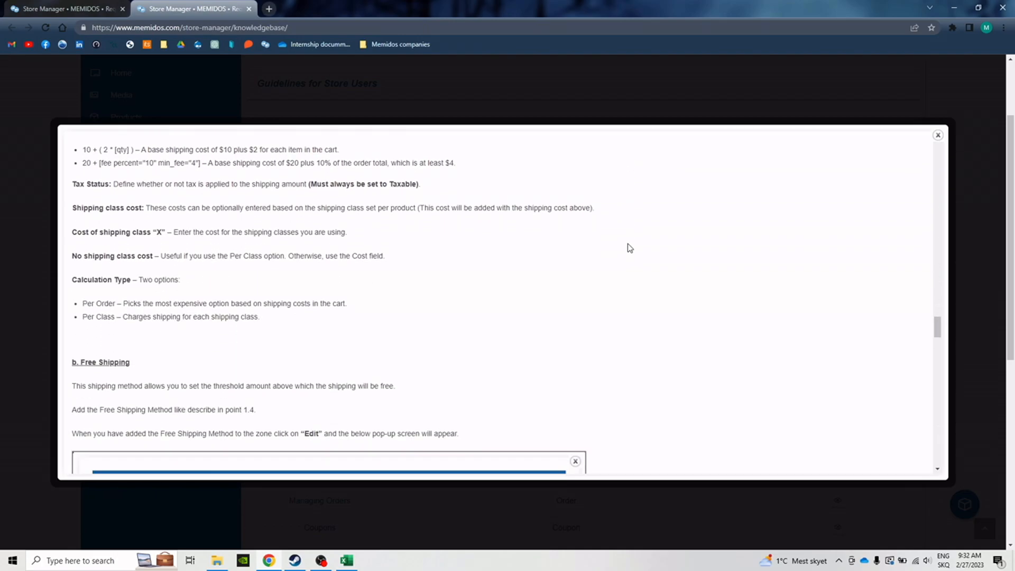
{"action": "scroll", "coordinate": [533, 274], "scroll_direction": "up", "scroll_amount": 6}
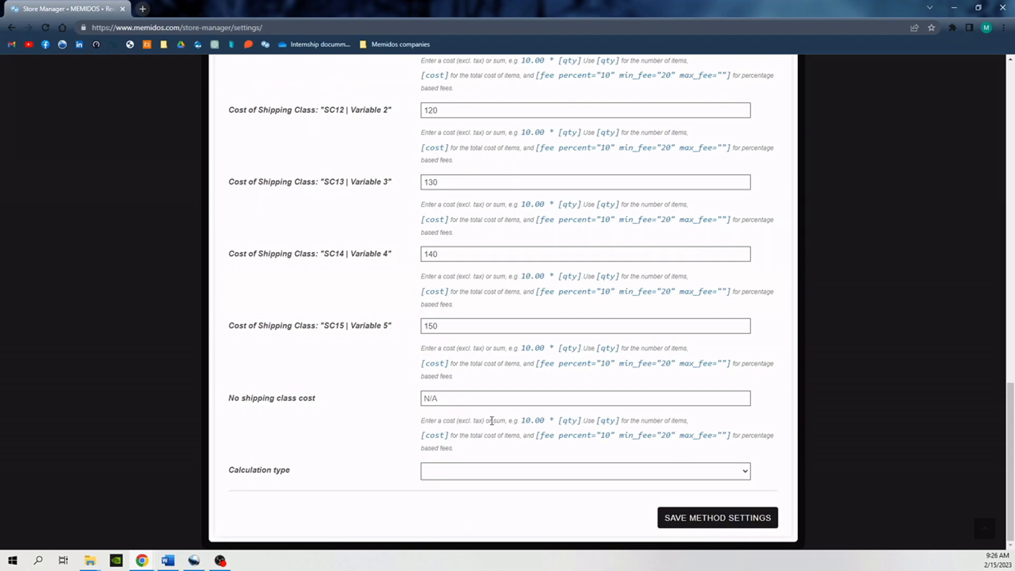
- Set the Flat Rate calculation type to Per class, charging each shipping class individually, and save the method settings
{"action": "left_click", "coordinate": [574, 476]}
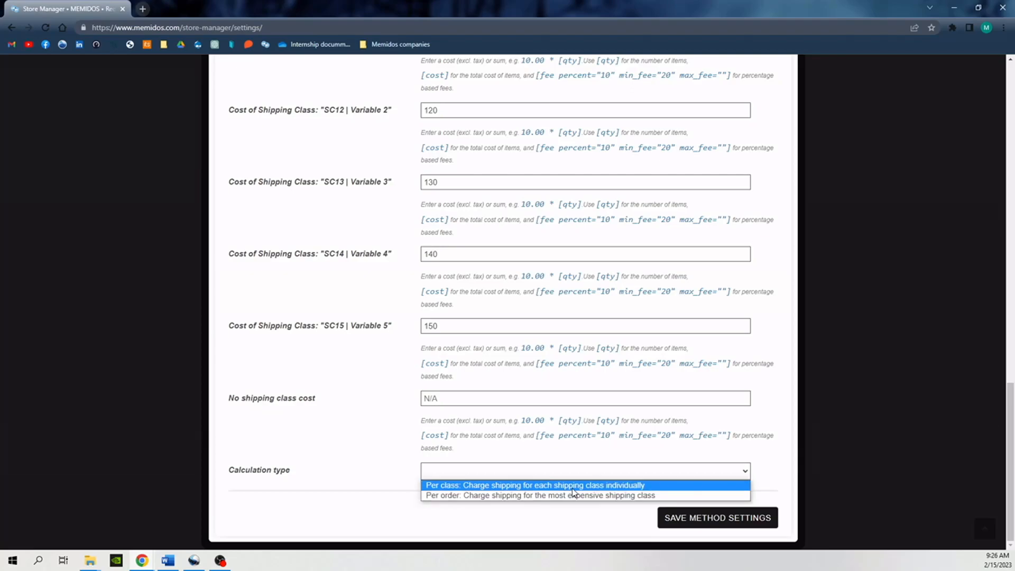
{"action": "left_click", "coordinate": [574, 489]}
{"action": "left_click", "coordinate": [683, 520]}
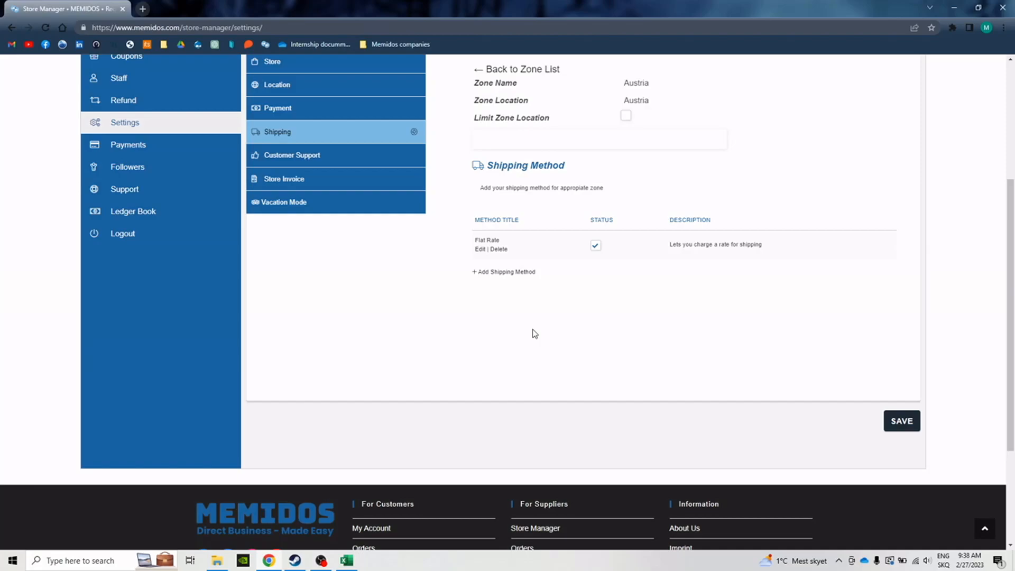
- Add Free Shipping as a shipping method for the Austria zone
{"action": "left_click", "coordinate": [528, 273]}
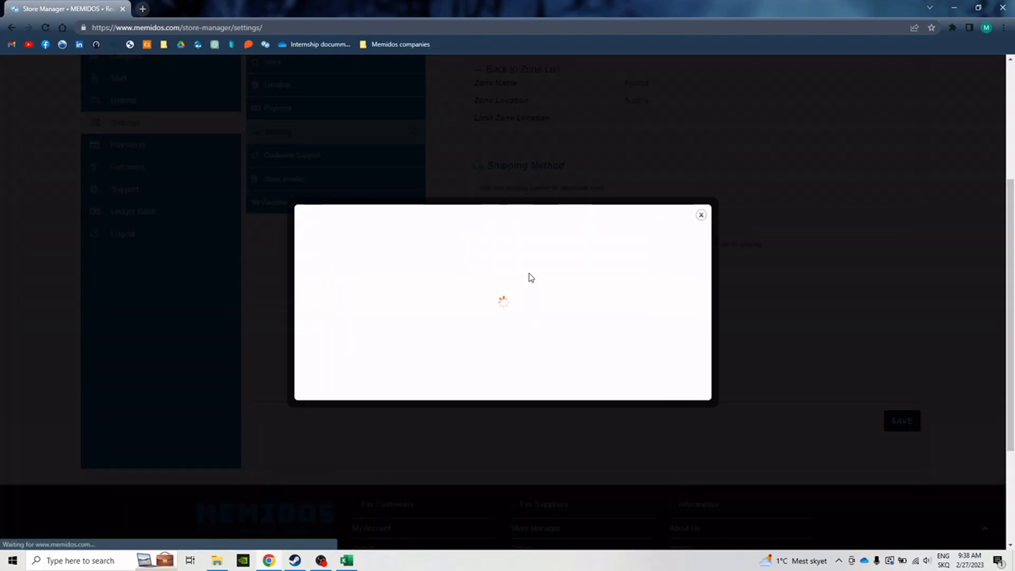
{"action": "left_click", "coordinate": [539, 310]}
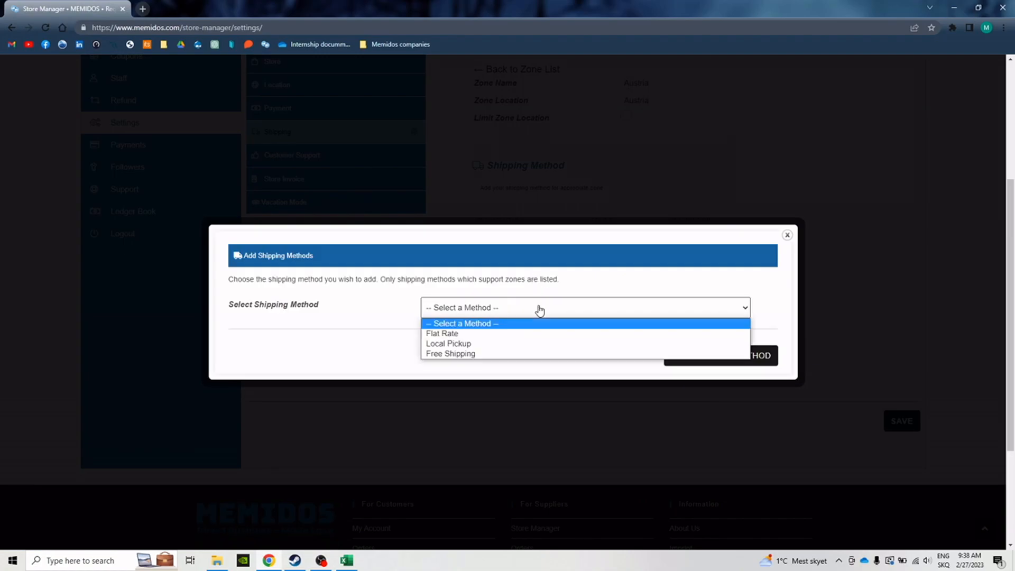
{"action": "left_click", "coordinate": [517, 354]}
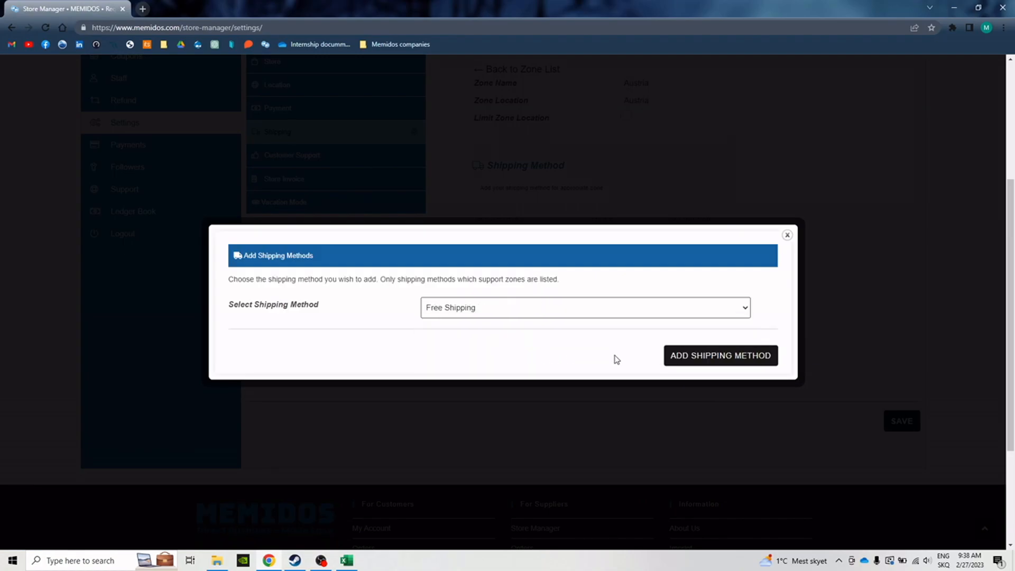
{"action": "left_click", "coordinate": [675, 361]}
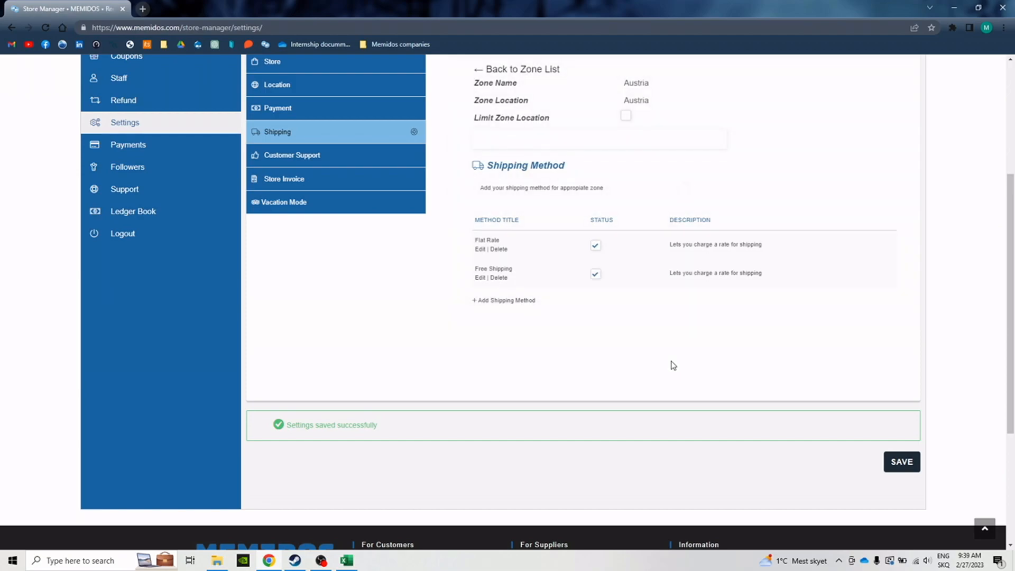
- Set the Free Shipping method's minimum order amount to 400 and save the method settings
{"action": "left_click", "coordinate": [481, 279]}
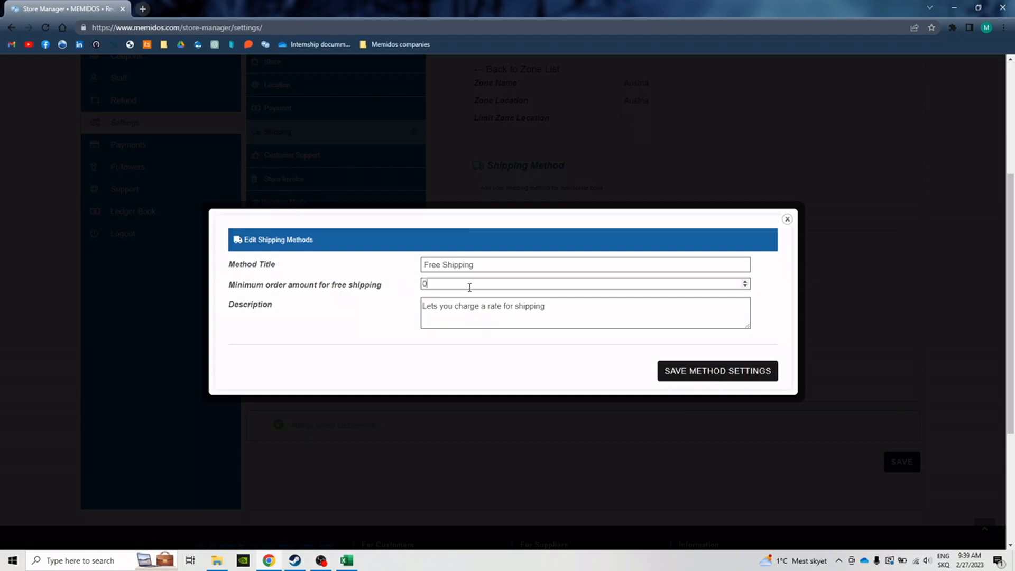
{"action": "left_click_drag", "start_coordinate": [440, 309], "coordinate": [601, 310]}
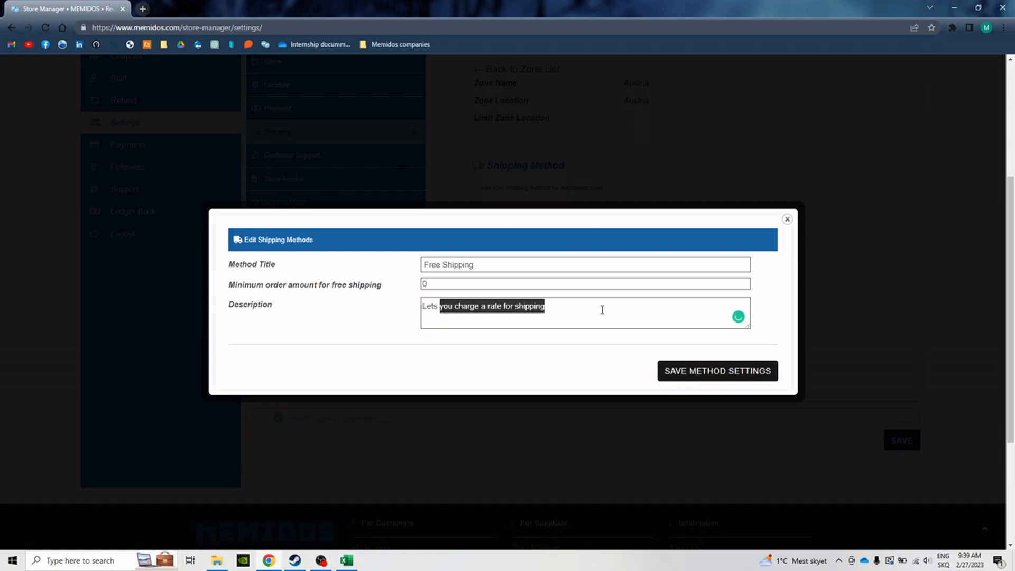
{"action": "left_click", "coordinate": [544, 288]}
{"action": "key", "text": "BackSpace"}
{"action": "type", "text": "400"}
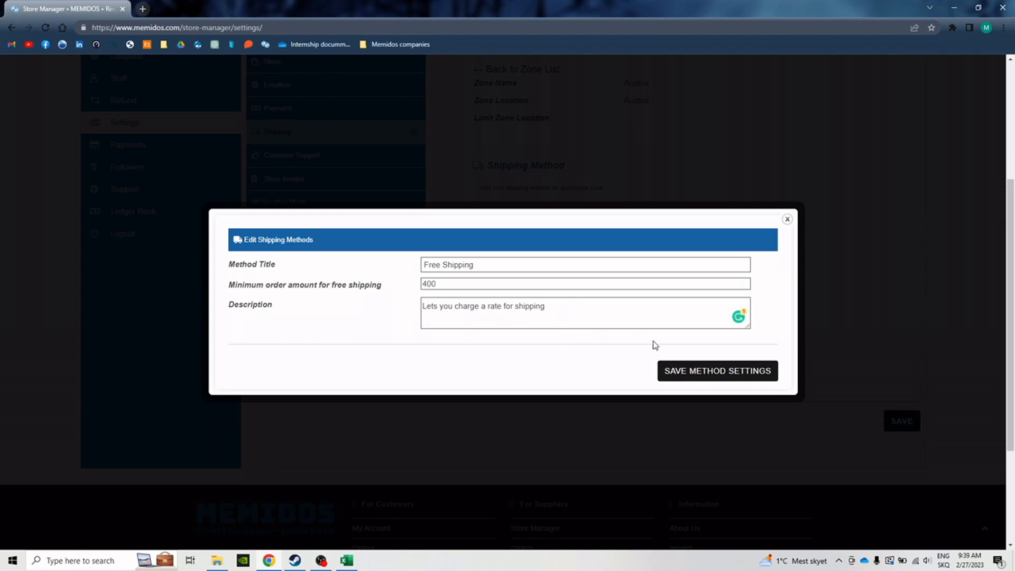
{"action": "left_click", "coordinate": [691, 369]}
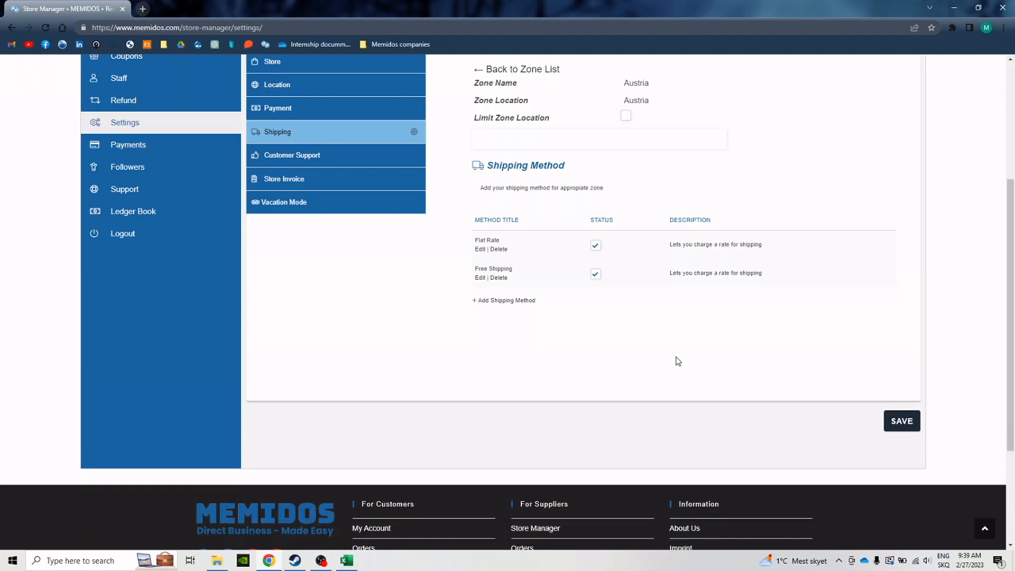
- Add Local Pickup as a shipping method for the Austria zone
{"action": "left_click", "coordinate": [516, 303]}
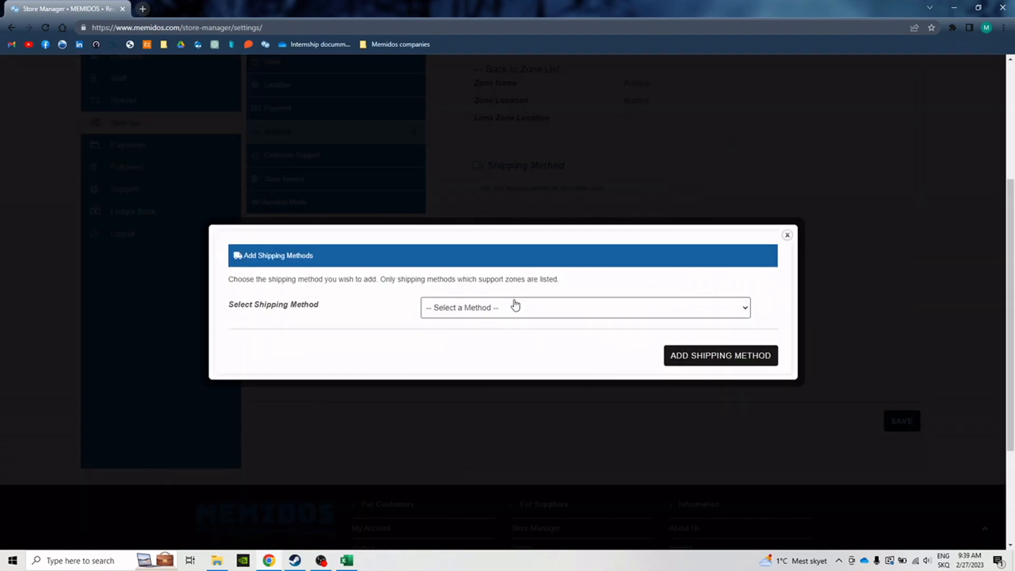
{"action": "left_click", "coordinate": [513, 306]}
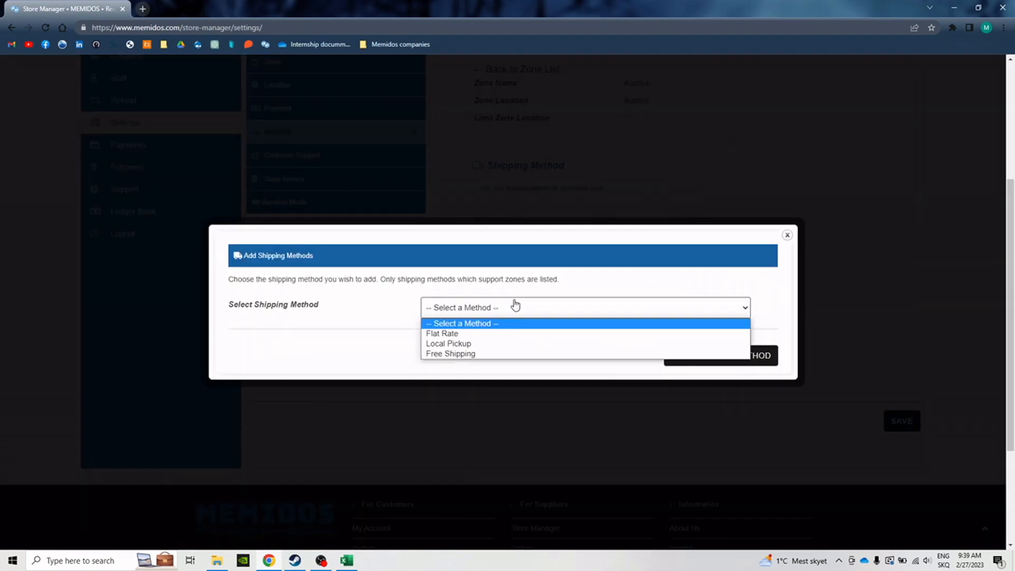
{"action": "left_click", "coordinate": [481, 345]}
{"action": "left_click", "coordinate": [668, 358]}
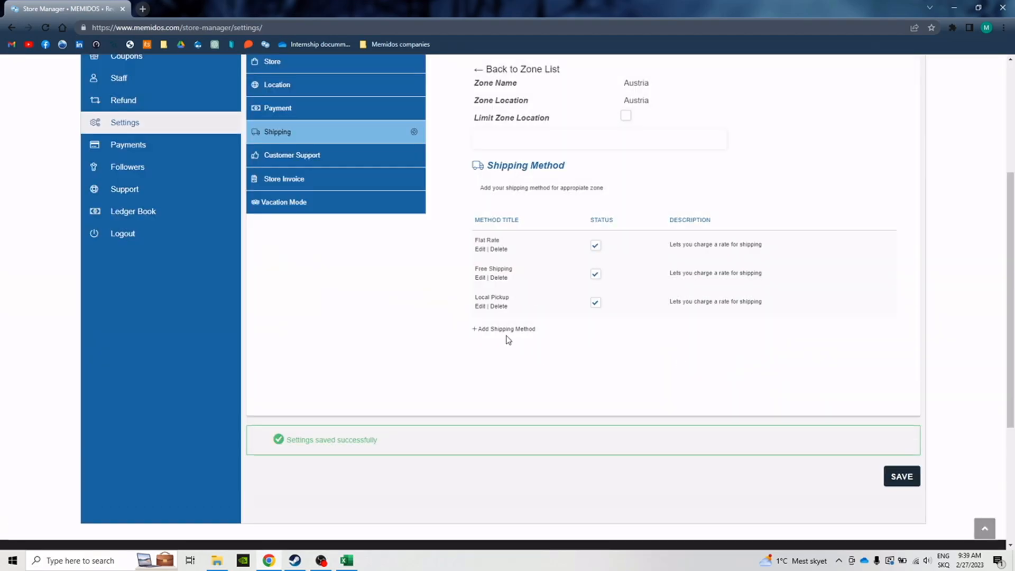
- Review the Local Pickup method's cost, tax status and description fields, and save the Austria zone's shipping settings
{"action": "left_click", "coordinate": [481, 306]}
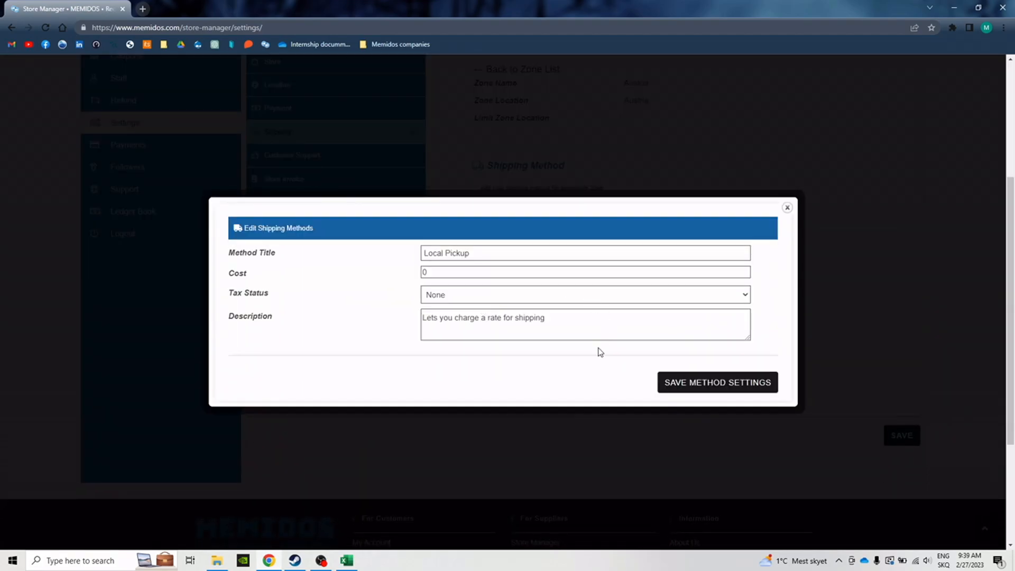
{"action": "left_click", "coordinate": [601, 440]}
{"action": "left_click", "coordinate": [901, 437]}
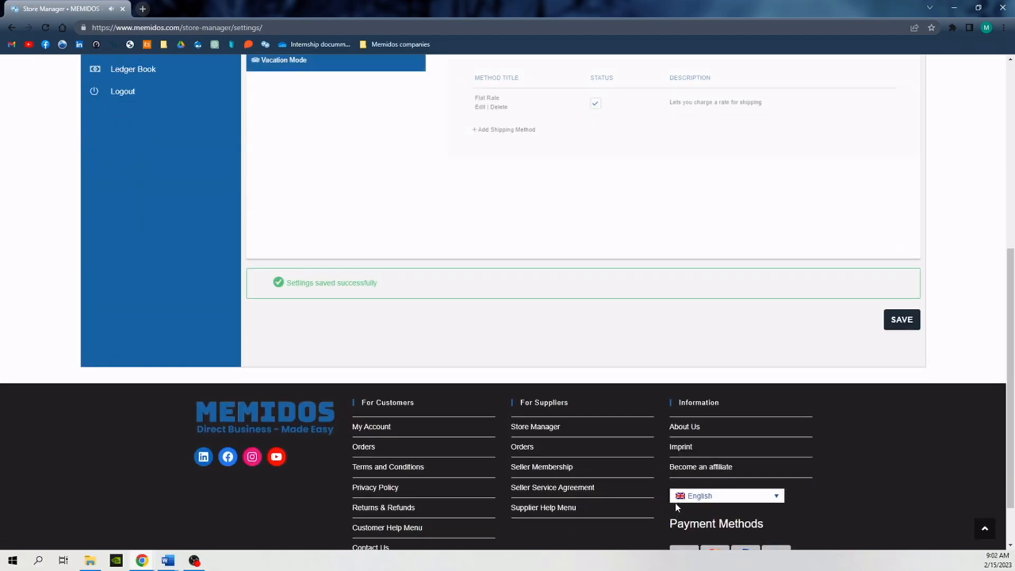
- Return from the Austria zone to the zone list and save the store's shipping settings
{"action": "scroll", "coordinate": [696, 495], "scroll_direction": "up", "scroll_amount": 3}
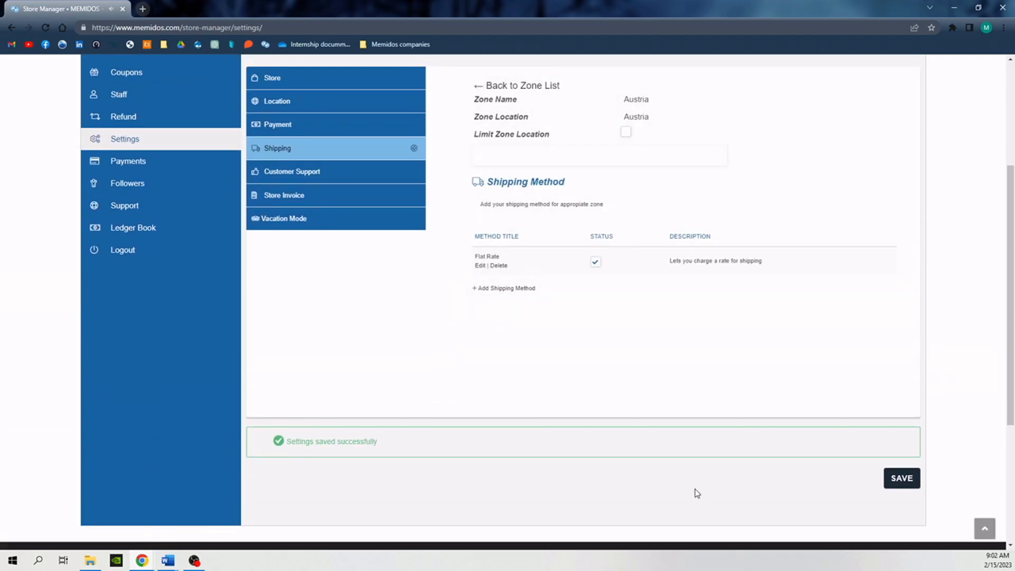
{"action": "scroll", "coordinate": [696, 494], "scroll_direction": "up", "scroll_amount": 3}
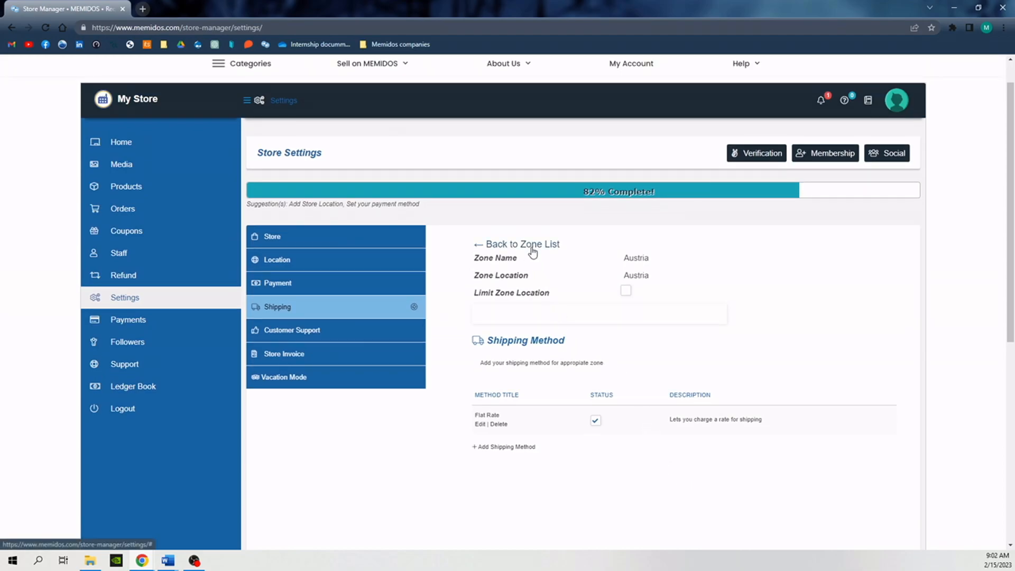
{"action": "left_click", "coordinate": [533, 245]}
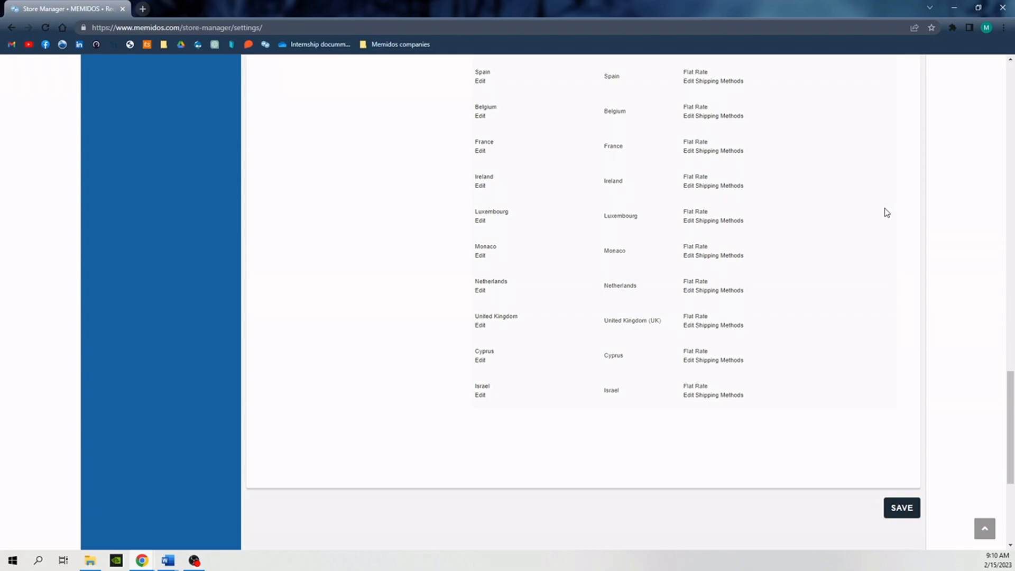
{"action": "left_click", "coordinate": [902, 507]}
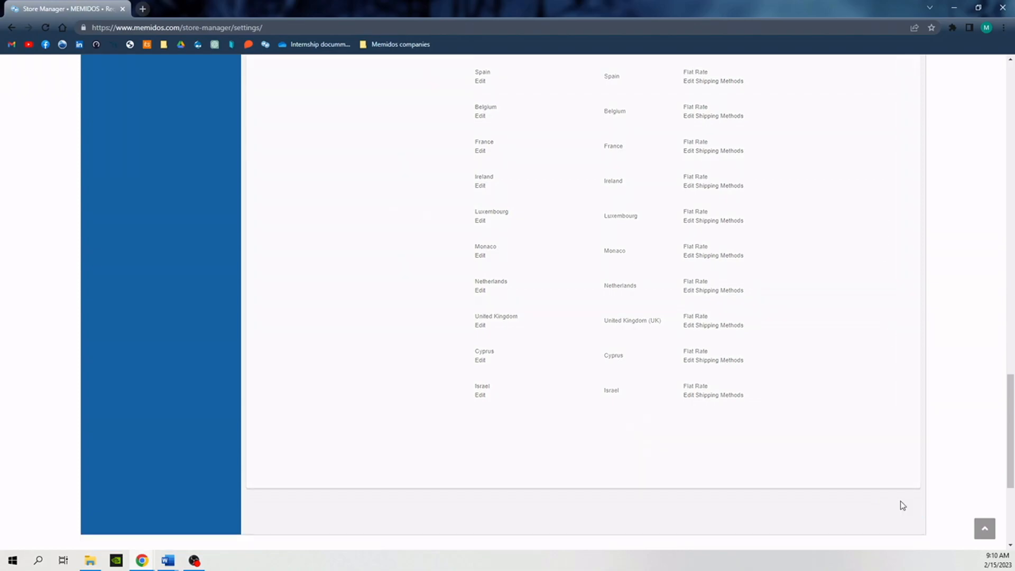